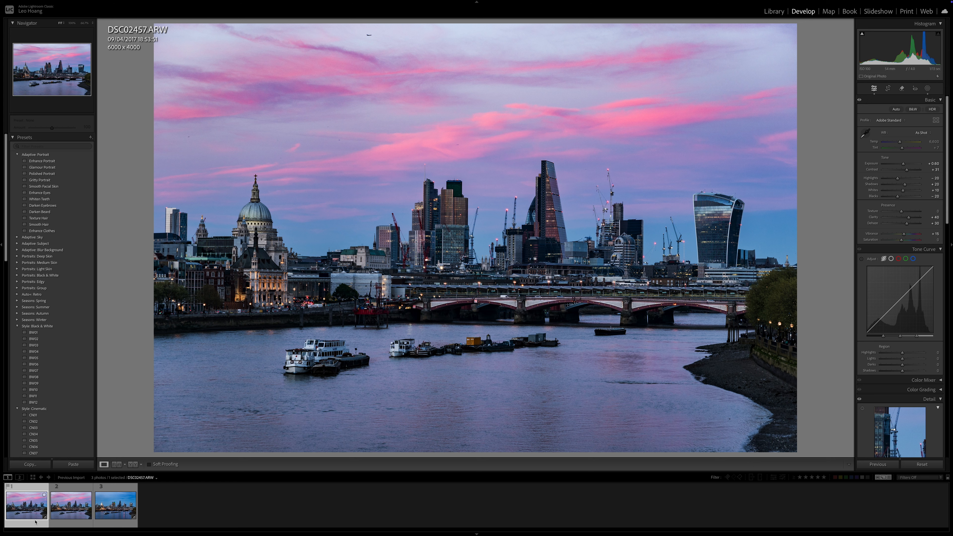
# - View the three skyline photos in turn to compare the pink sunset, blue hour and blended versions
pyautogui.click(108, 522)
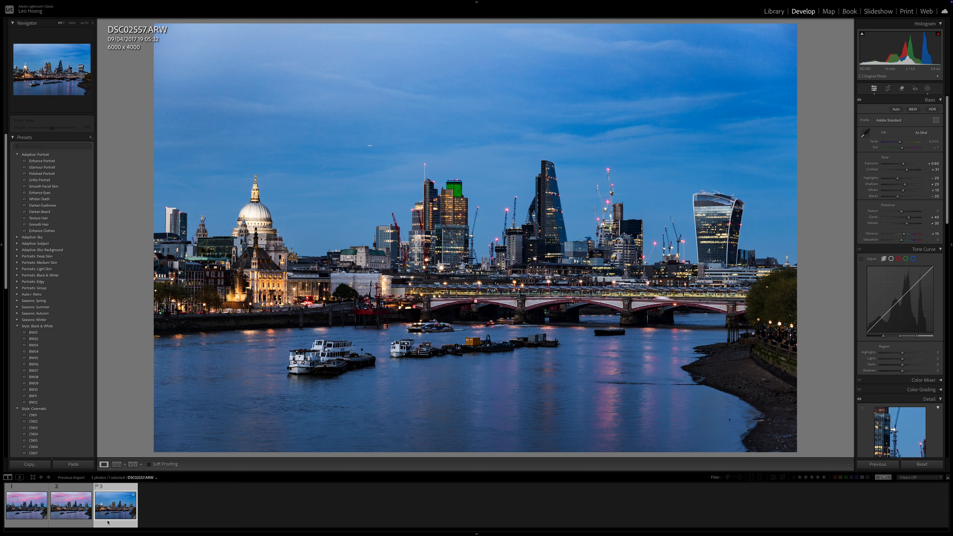
pyautogui.click(77, 524)
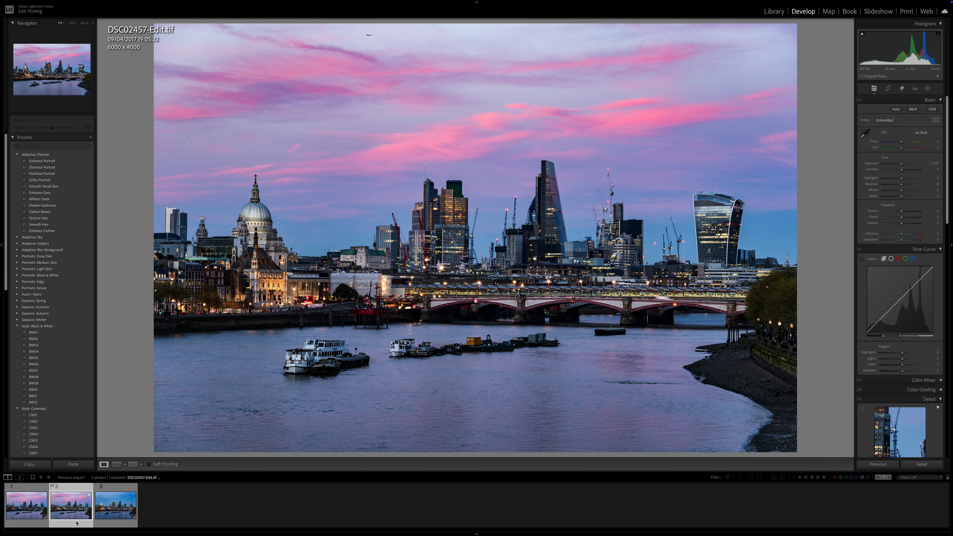
pyautogui.click(33, 522)
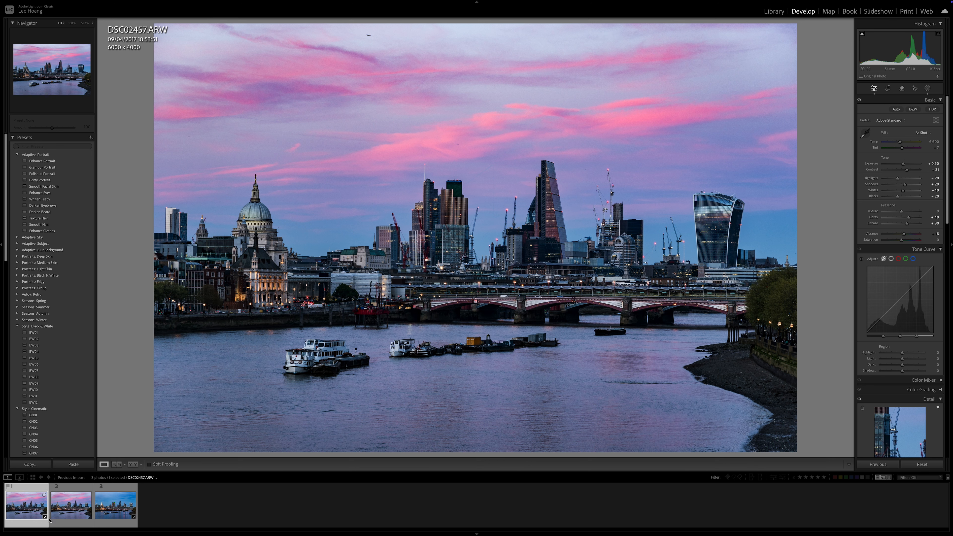
pyautogui.click(58, 520)
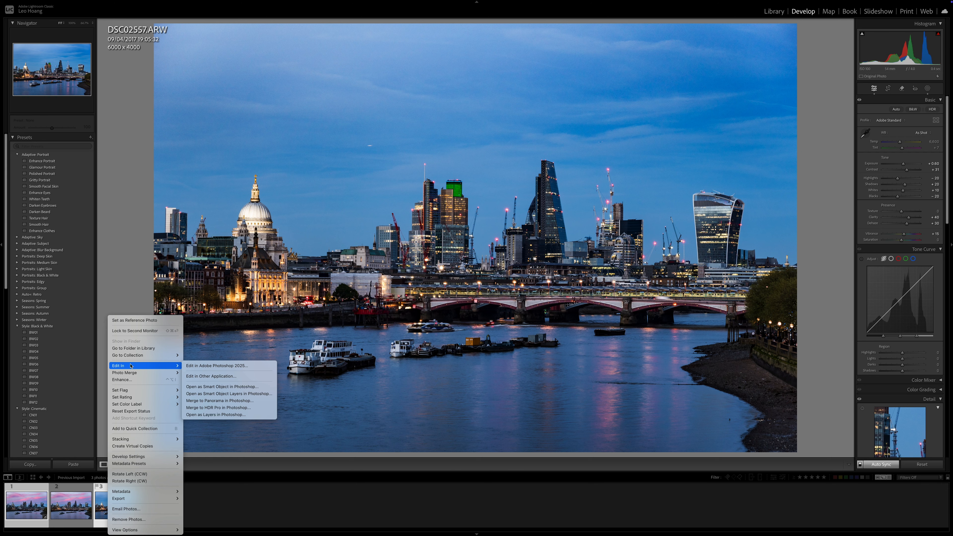
# - Open DSC02457.ARW and DSC02557.ARW as layers in Photoshop and compare them by toggling the top layer's visibility
pyautogui.click(230, 415)
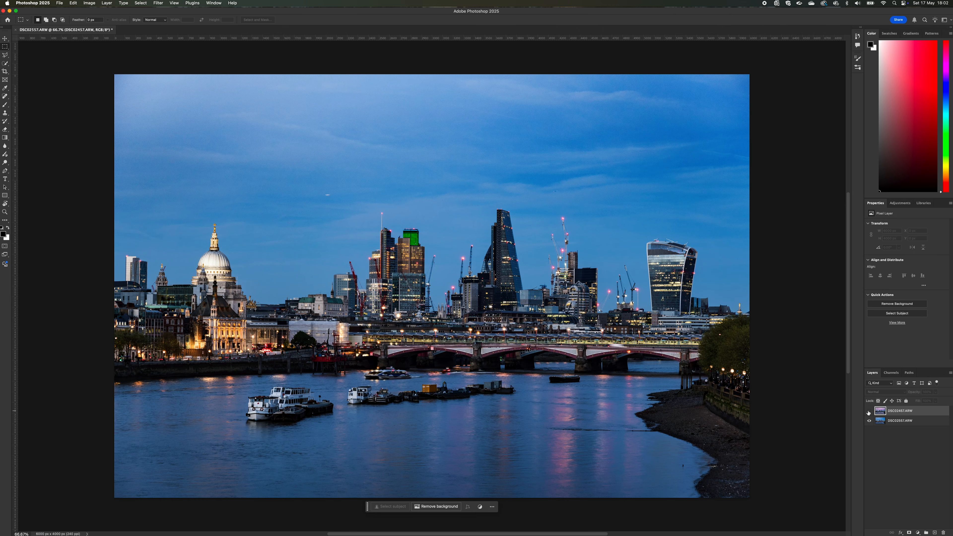
pyautogui.click(869, 412)
pyautogui.click(869, 411)
pyautogui.click(870, 411)
pyautogui.click(869, 412)
pyautogui.click(870, 412)
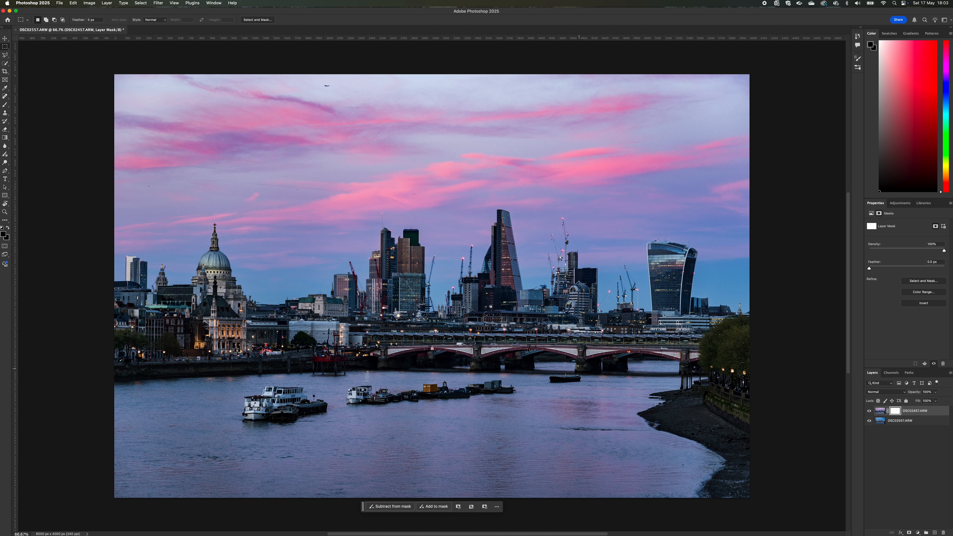
# - Paint black with an enlarged Brush on the DSC02457.ARW layer mask over the central group of towers to reveal their lights
pyautogui.click(4, 106)
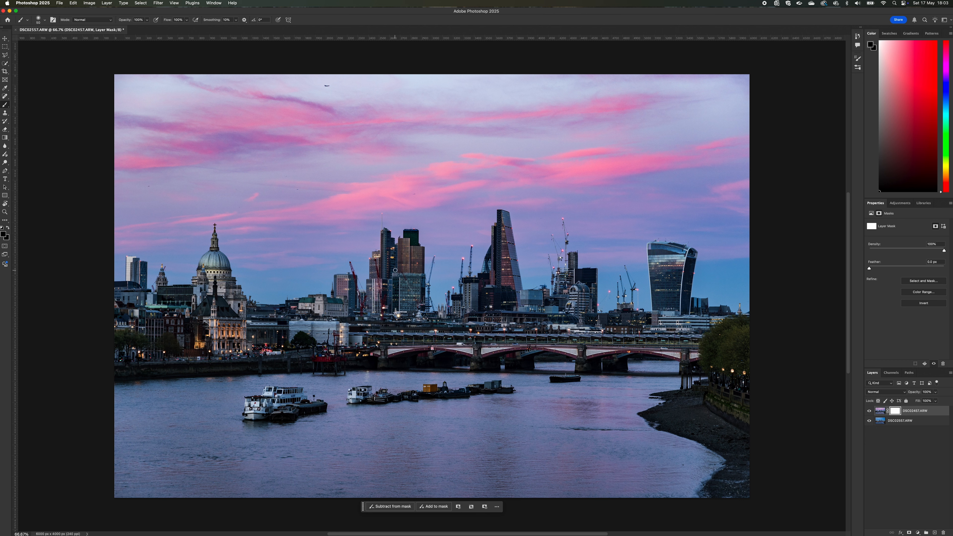
pyautogui.press(']')
pyautogui.press(']')
pyautogui.press(']')
pyautogui.press(']')
pyautogui.press('[')
pyautogui.moveTo(392, 268); pyautogui.dragTo(389, 252)
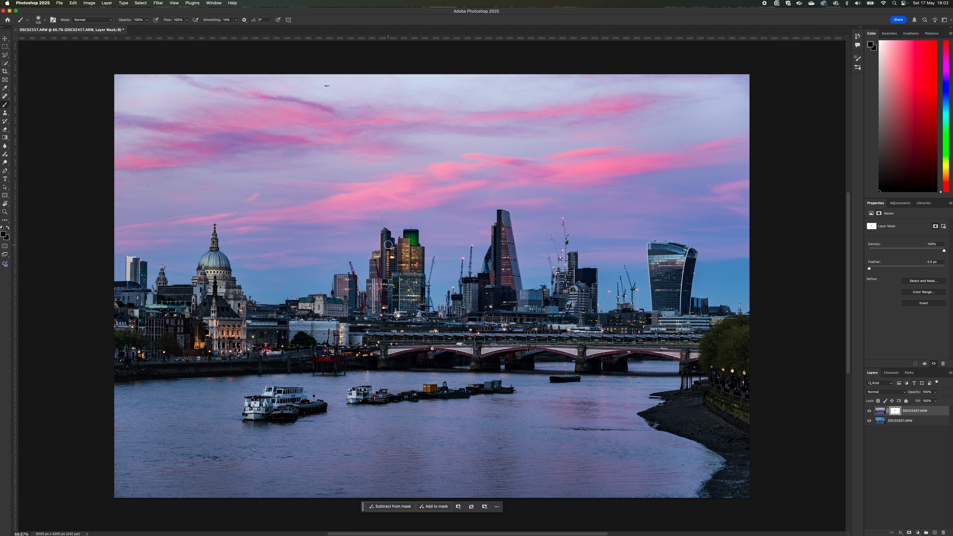
pyautogui.moveTo(387, 263); pyautogui.dragTo(374, 304)
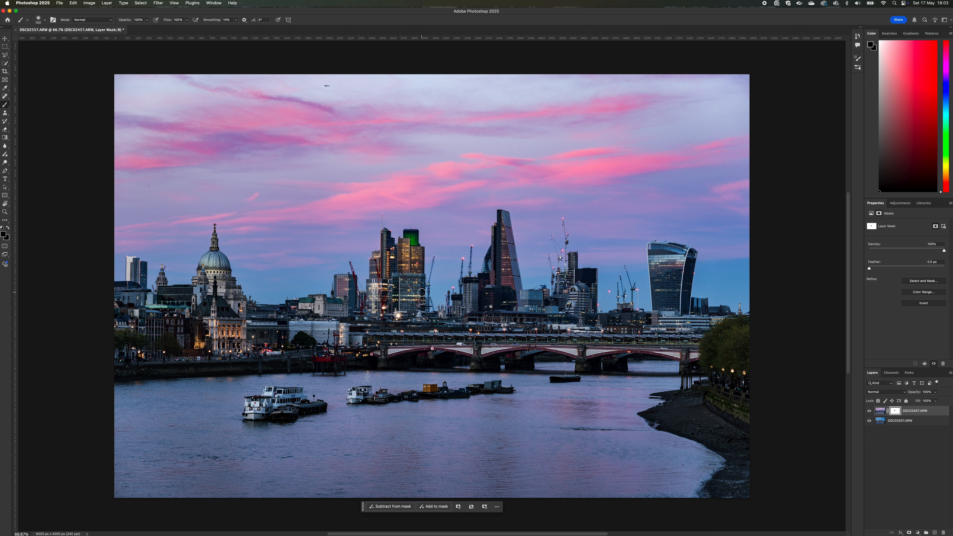
# - Enlarge the brush and paint the mask along the bridge and the left-bank buildings to reveal the street lights
pyautogui.press(']')
pyautogui.press(']')
pyautogui.moveTo(391, 329)
pyautogui.mouseDown()
pyautogui.moveTo(712, 343)
pyautogui.moveTo(473, 336)
pyautogui.moveTo(194, 350)
pyautogui.moveTo(280, 340)
pyautogui.mouseUp()
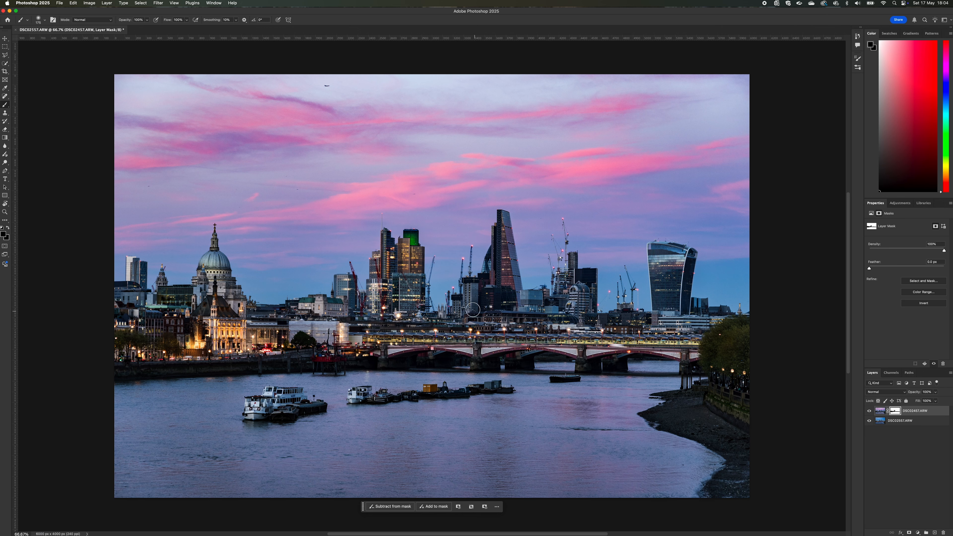
# - Paint the mask over the curved tower on the right to reveal its lit windows, undoing the trial strokes on the slanted tower
pyautogui.moveTo(504, 235)
pyautogui.mouseDown()
pyautogui.moveTo(513, 292)
pyautogui.moveTo(507, 260)
pyautogui.moveTo(503, 294)
pyautogui.moveTo(497, 276)
pyautogui.mouseUp()
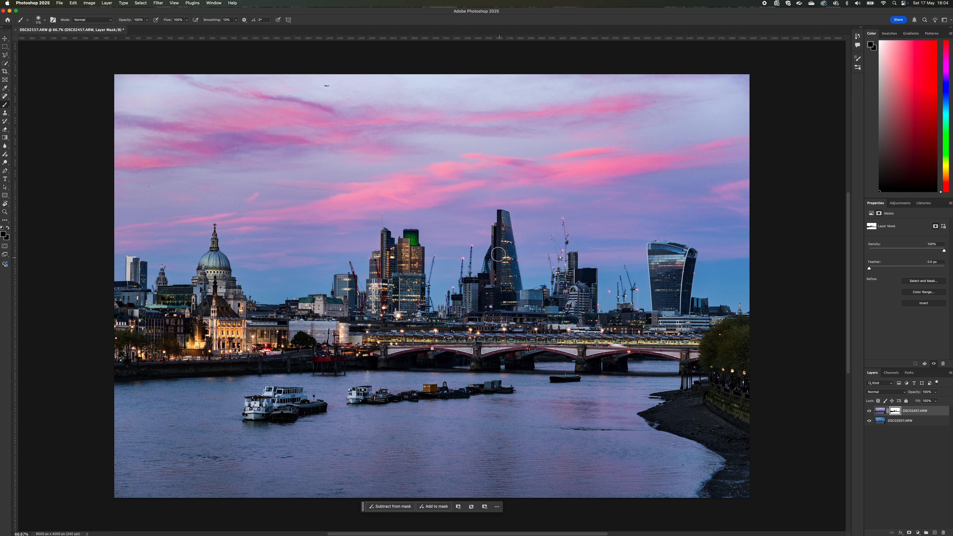
pyautogui.press('super+z')
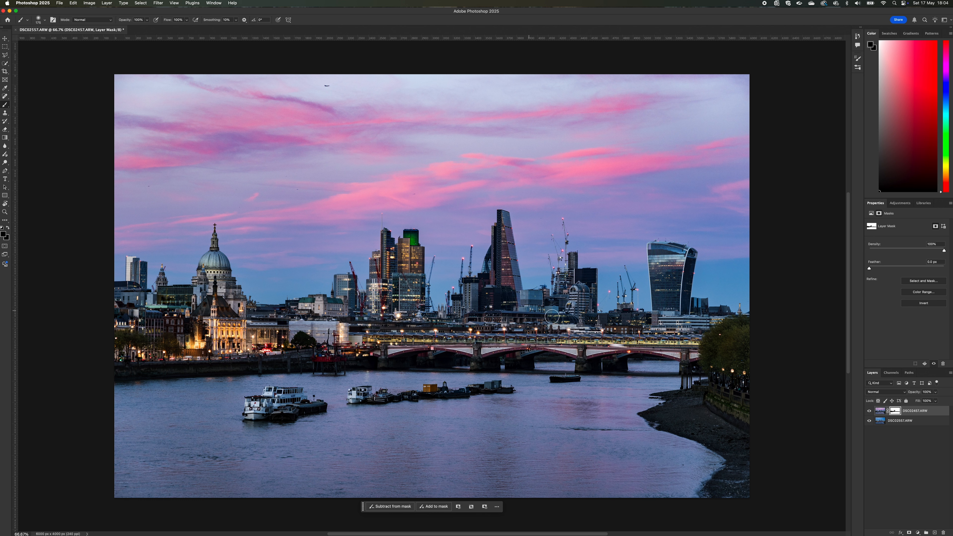
pyautogui.moveTo(658, 255)
pyautogui.mouseDown()
pyautogui.moveTo(662, 320)
pyautogui.moveTo(671, 263)
pyautogui.moveTo(674, 303)
pyautogui.moveTo(684, 262)
pyautogui.moveTo(682, 301)
pyautogui.moveTo(678, 257)
pyautogui.moveTo(657, 259)
pyautogui.moveTo(665, 301)
pyautogui.mouseUp()
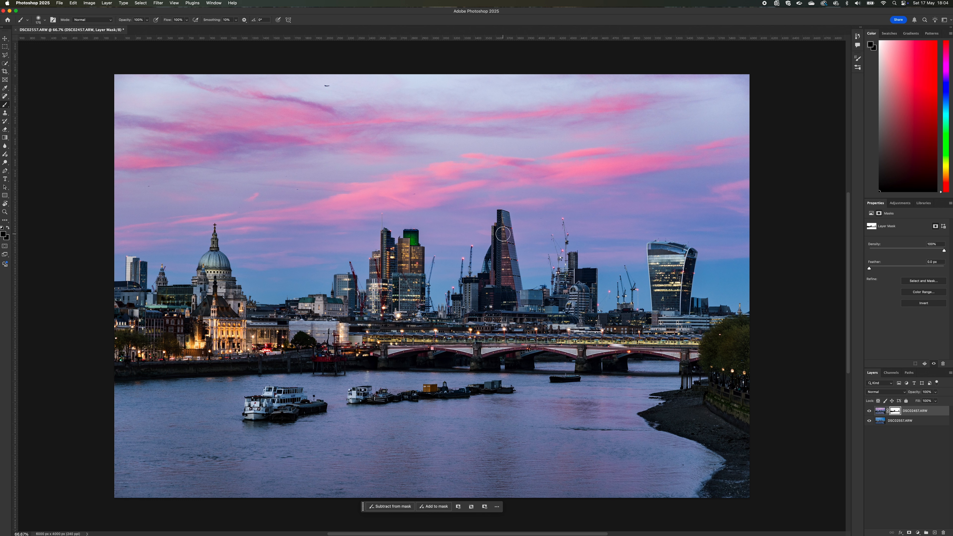
pyautogui.moveTo(503, 234); pyautogui.dragTo(510, 301)
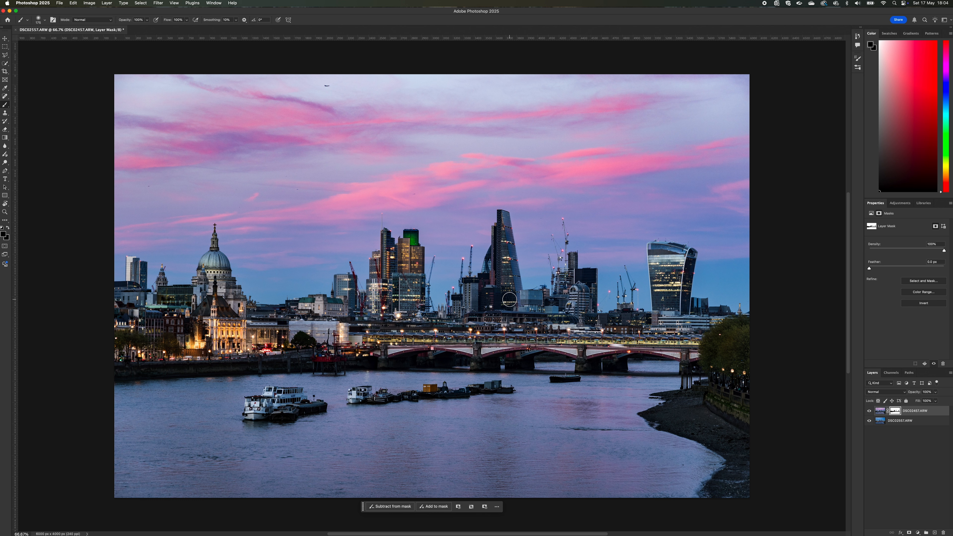
pyautogui.press('super+z')
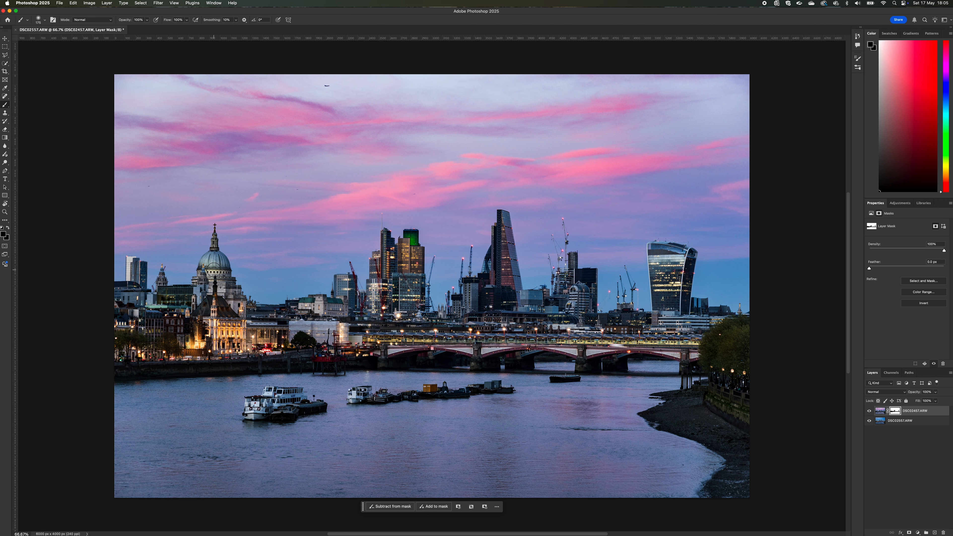
# - Undo a full-opacity trial stroke on the cathedral dome and blend in its lighting with a larger brush at 50% opacity
pyautogui.press(']')
pyautogui.press(']')
pyautogui.moveTo(215, 264); pyautogui.dragTo(215, 266)
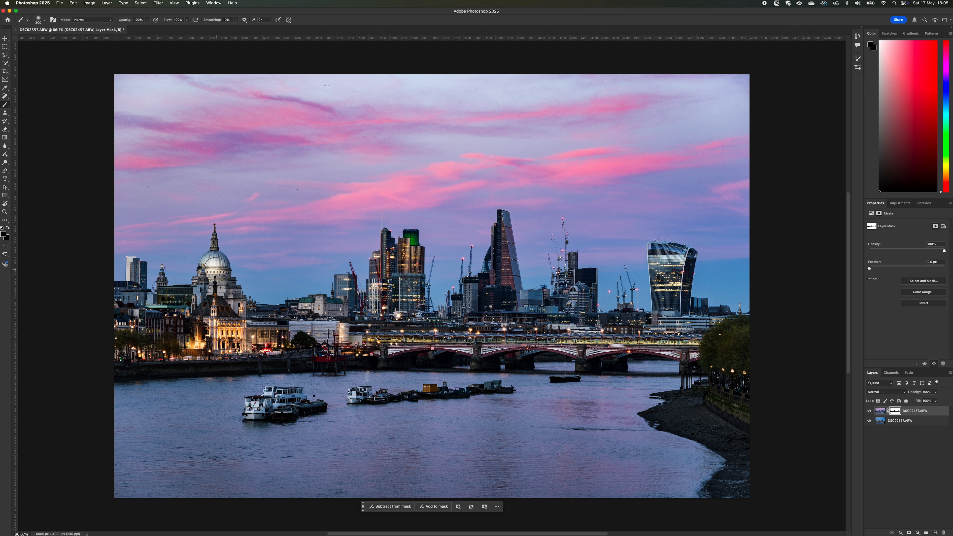
pyautogui.press('super+z')
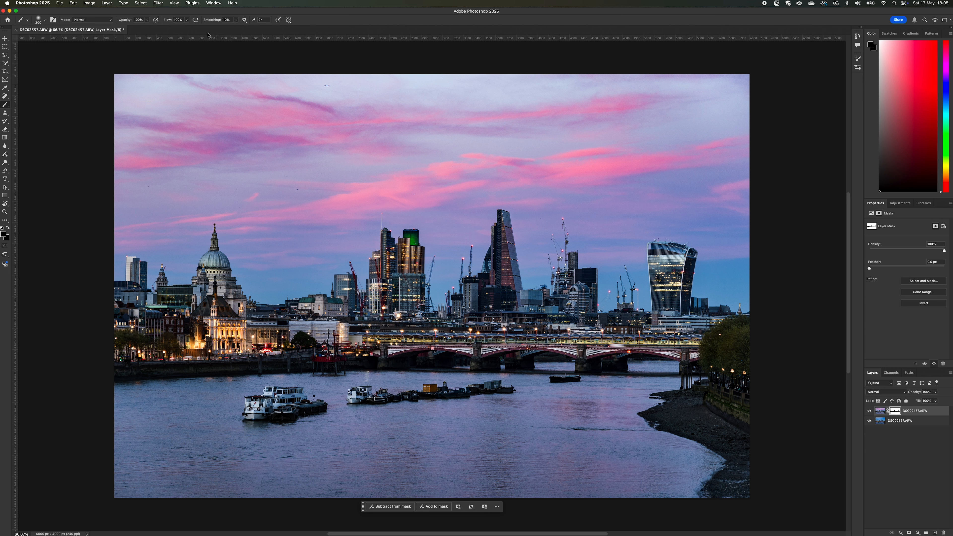
pyautogui.click(148, 21)
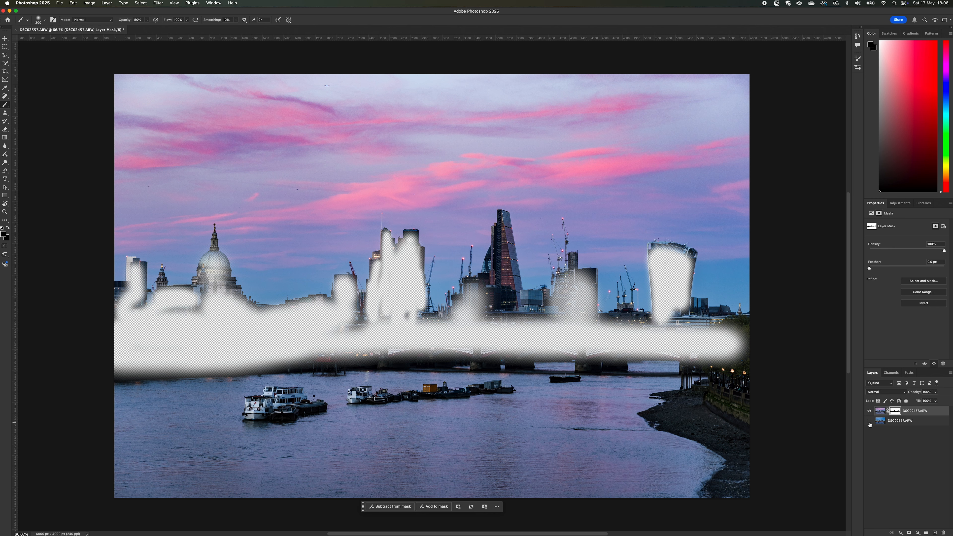
# - Turn the DSC02557.ARW layer back on and close the document, saving its changes
pyautogui.click(869, 421)
pyautogui.press('super+w')
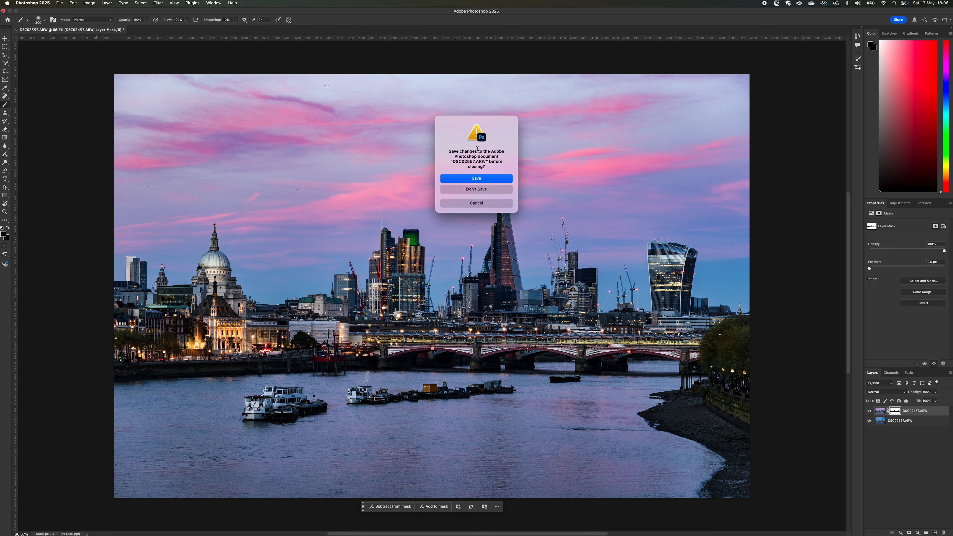
pyautogui.click(490, 179)
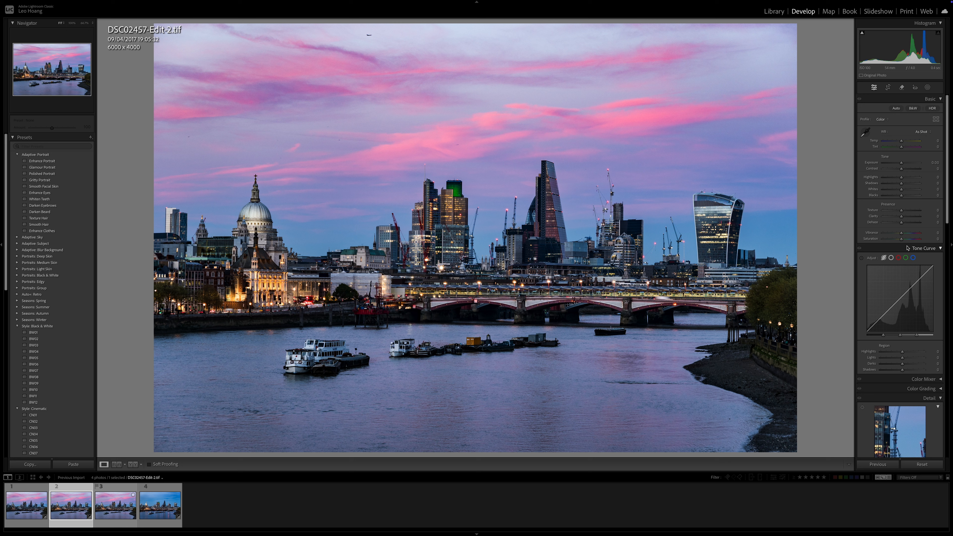
# - Apply the Vertical Upright perspective correction to the blended photo DSC02457-Edit-2.tif
pyautogui.scroll(-10, 908, 248)
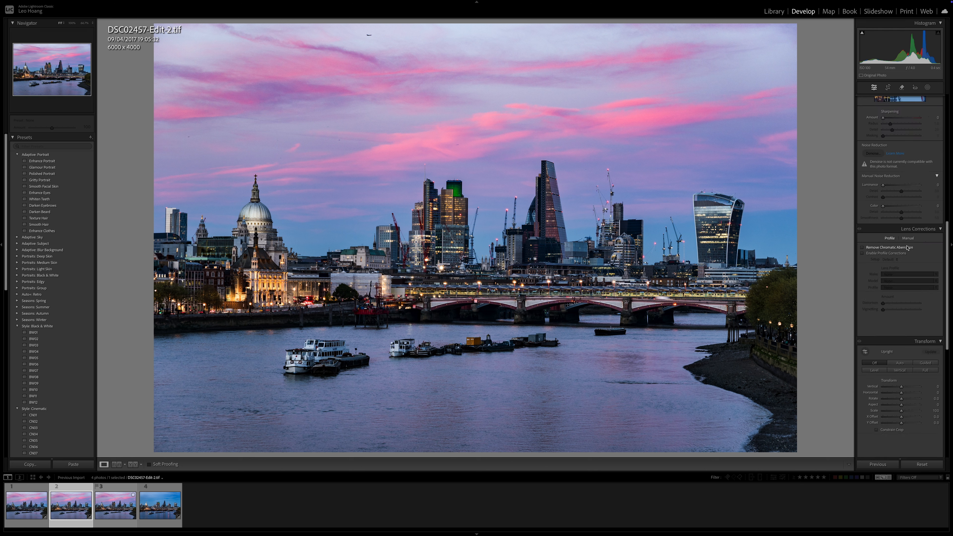
pyautogui.scroll(-5, 907, 183)
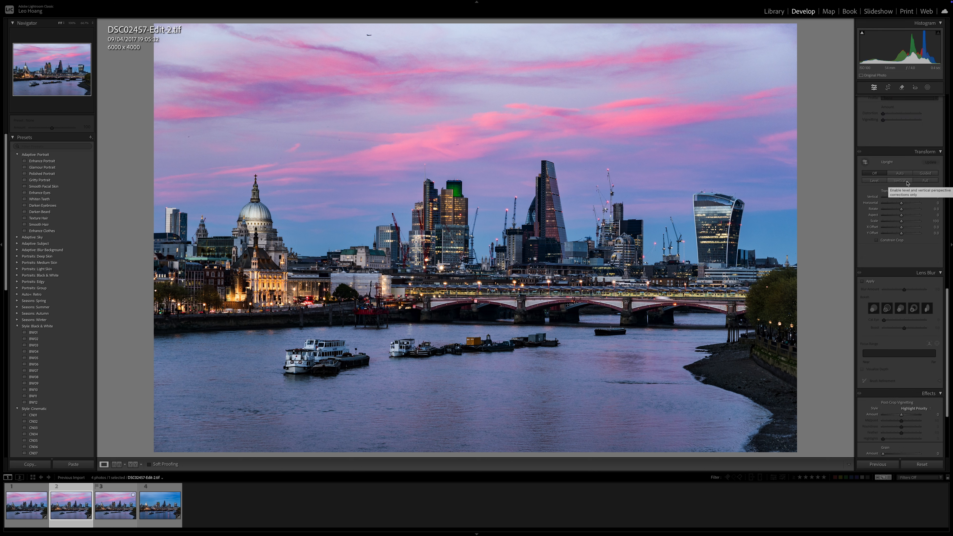
pyautogui.click(908, 183)
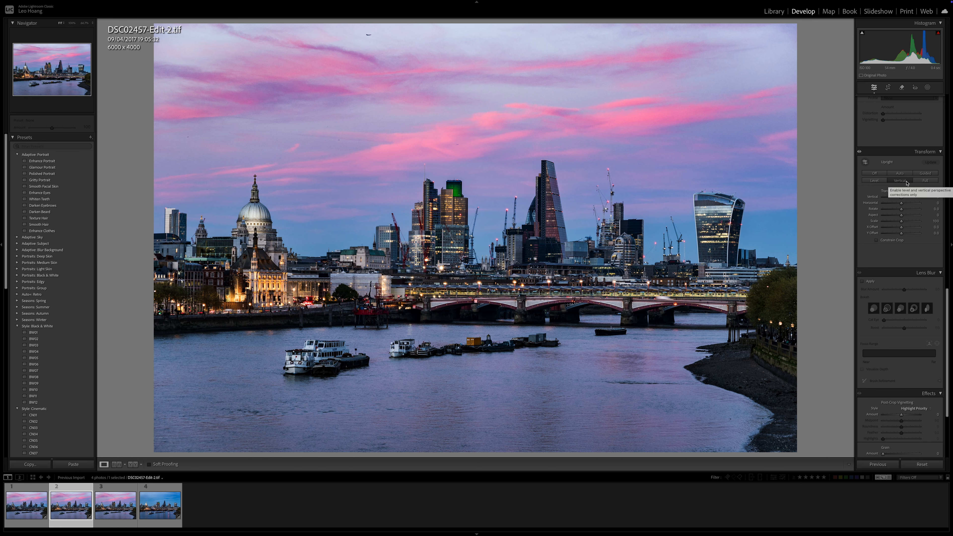
pyautogui.click(903, 182)
pyautogui.scroll(15, 900, 183)
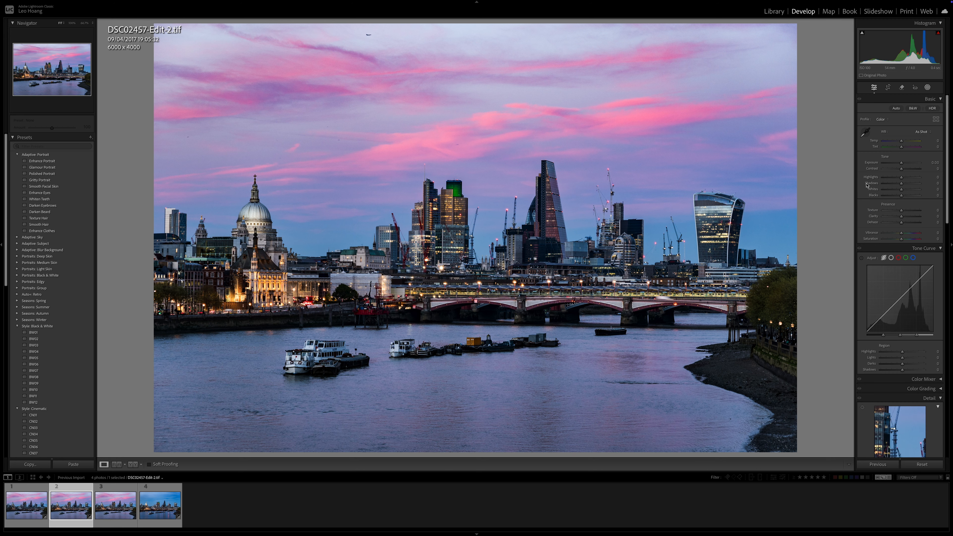
# - Brush a mask over the trees on the right bank, raise its exposure and warm its temperature and tint
pyautogui.hotkey('shift', 'w')
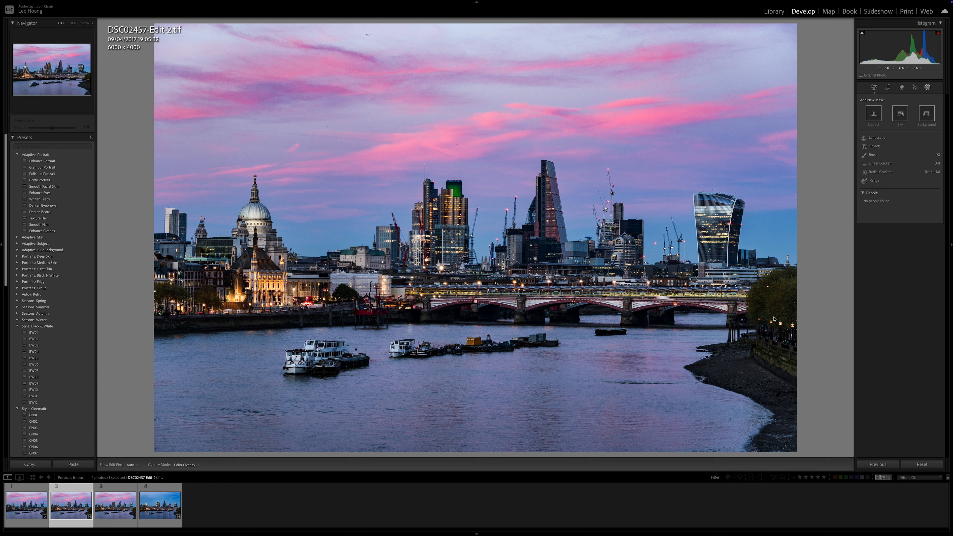
pyautogui.press('k')
pyautogui.moveTo(777, 294)
pyautogui.mouseDown()
pyautogui.moveTo(782, 332)
pyautogui.moveTo(771, 368)
pyautogui.moveTo(723, 364)
pyautogui.moveTo(785, 421)
pyautogui.moveTo(764, 461)
pyautogui.moveTo(794, 402)
pyautogui.moveTo(793, 307)
pyautogui.moveTo(772, 363)
pyautogui.moveTo(782, 315)
pyautogui.mouseUp()
pyautogui.moveTo(902, 191); pyautogui.dragTo(906, 198)
pyautogui.moveTo(906, 242); pyautogui.dragTo(912, 249)
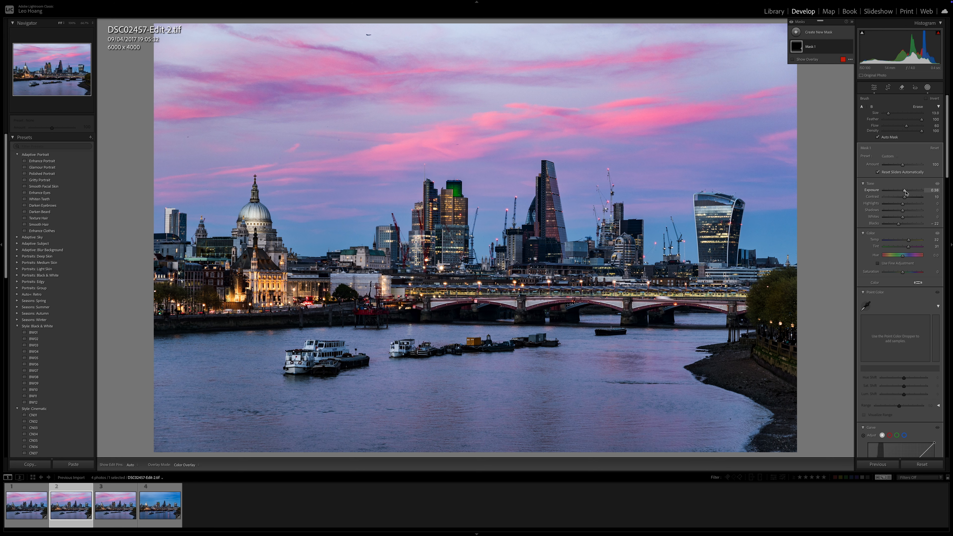
pyautogui.moveTo(905, 192); pyautogui.dragTo(907, 191)
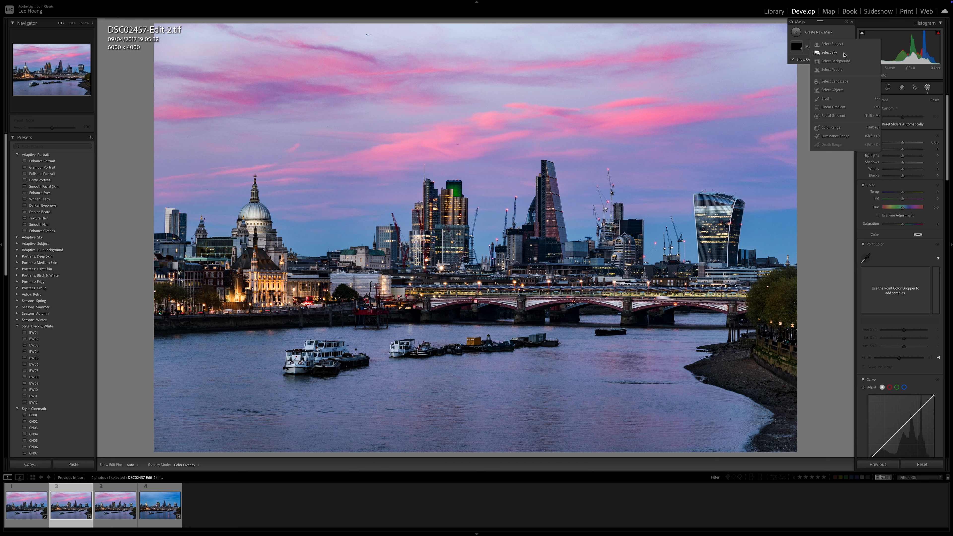
# - Add a Select Sky mask, raise its saturation and clarity, and set its contrast to 10
pyautogui.click(845, 54)
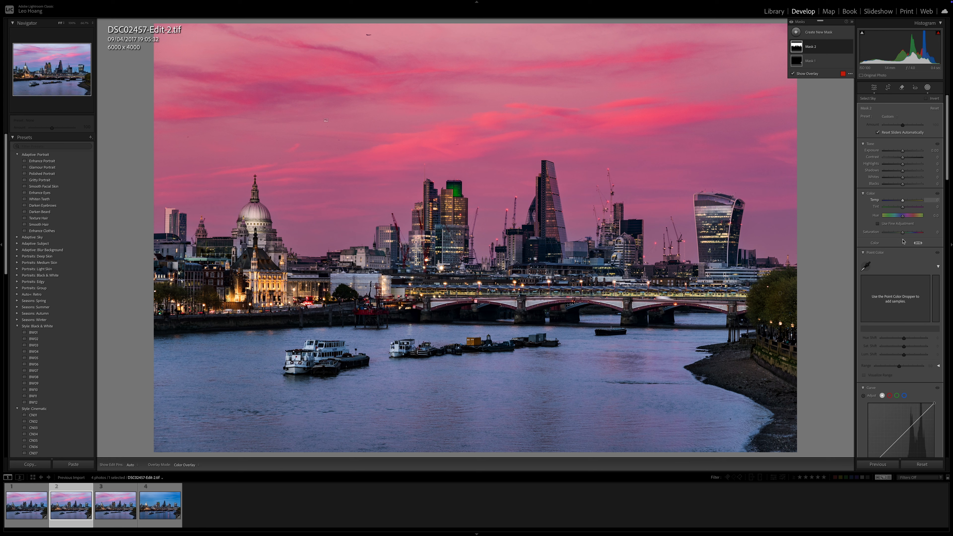
pyautogui.moveTo(903, 232); pyautogui.dragTo(907, 234)
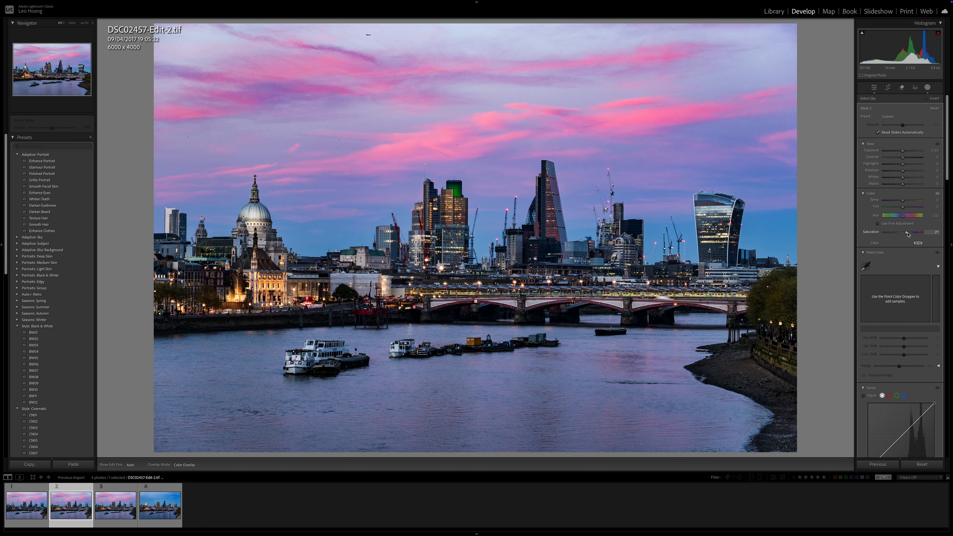
pyautogui.moveTo(903, 157); pyautogui.dragTo(906, 160)
pyautogui.scroll(-4, 906, 210)
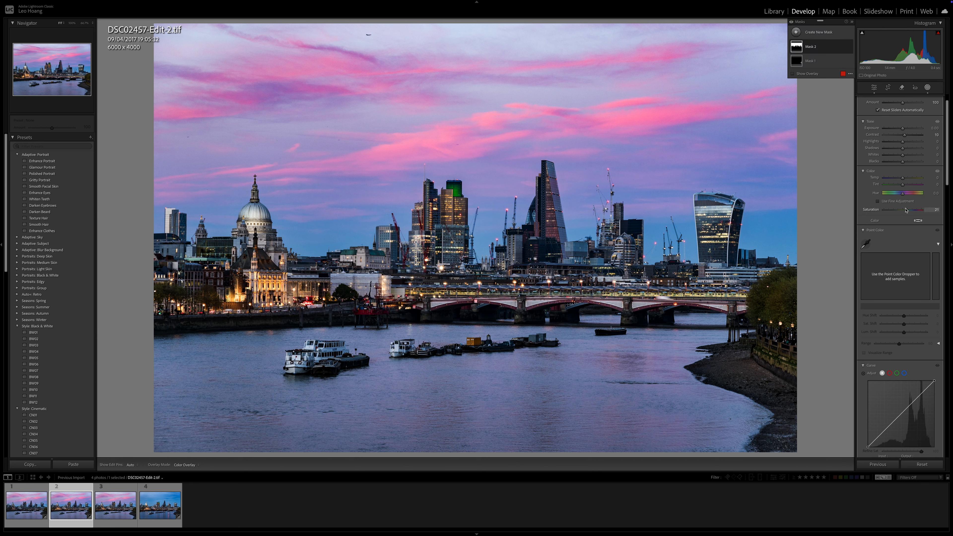
pyautogui.scroll(-6, 906, 211)
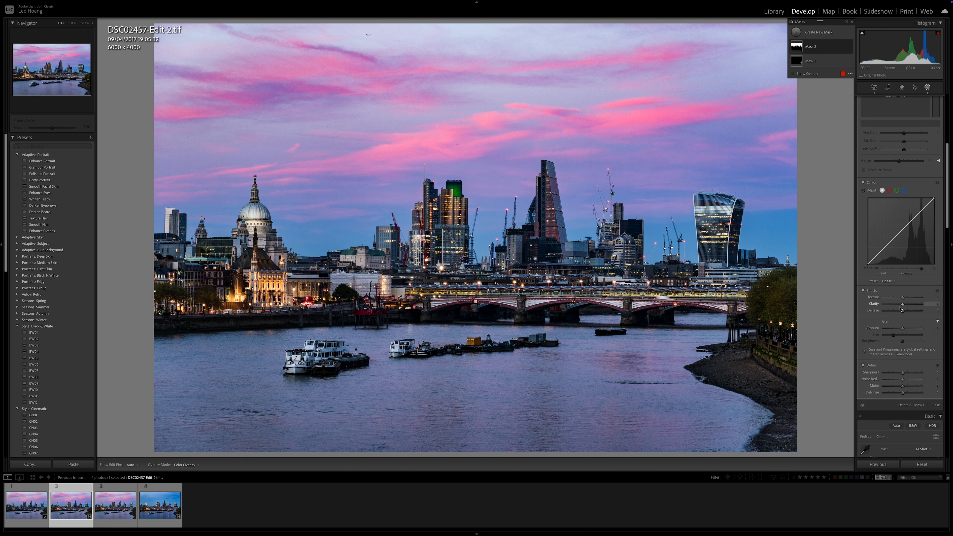
pyautogui.moveTo(903, 310); pyautogui.dragTo(904, 304)
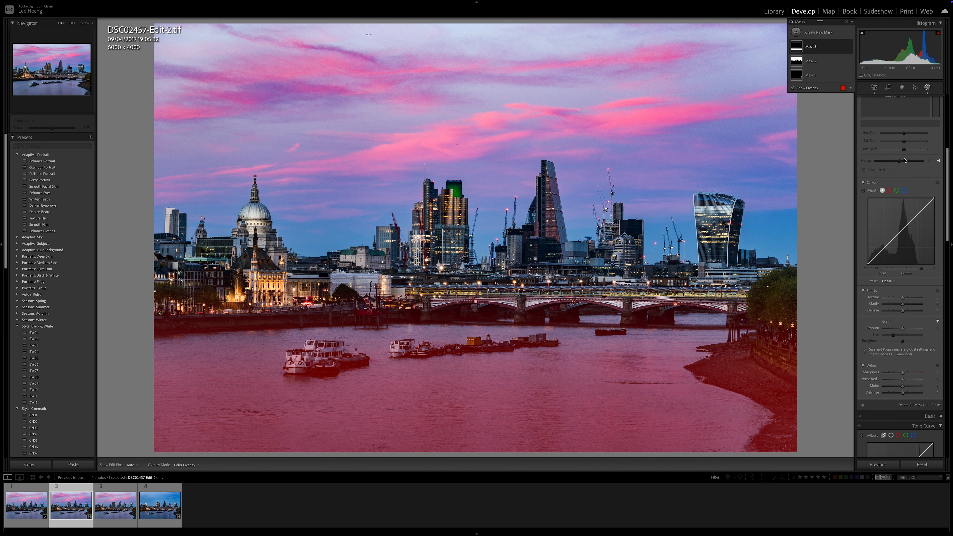
# - Darken the river foreground by lowering the linear gradient mask's exposure, and shift the gradient slightly downward
pyautogui.scroll(5, 904, 170)
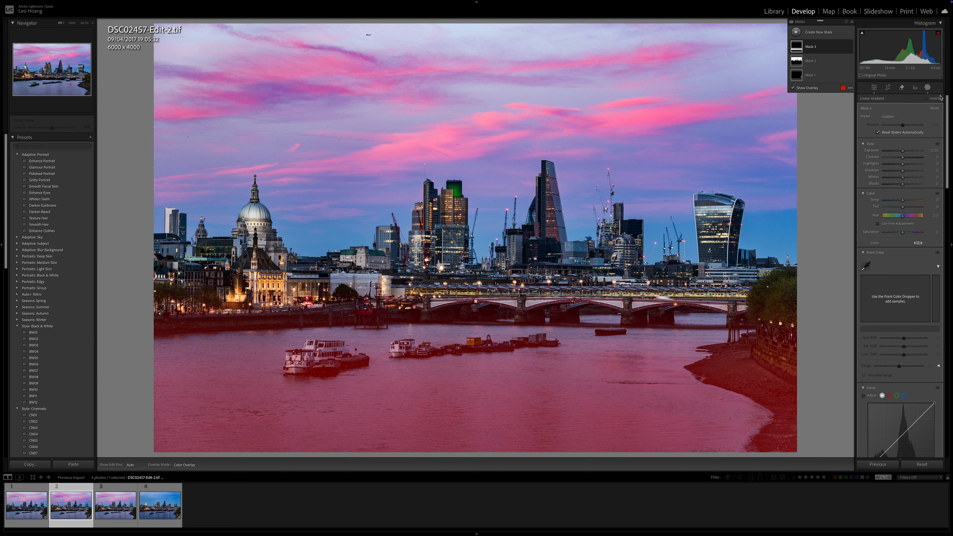
pyautogui.moveTo(903, 153); pyautogui.dragTo(900, 154)
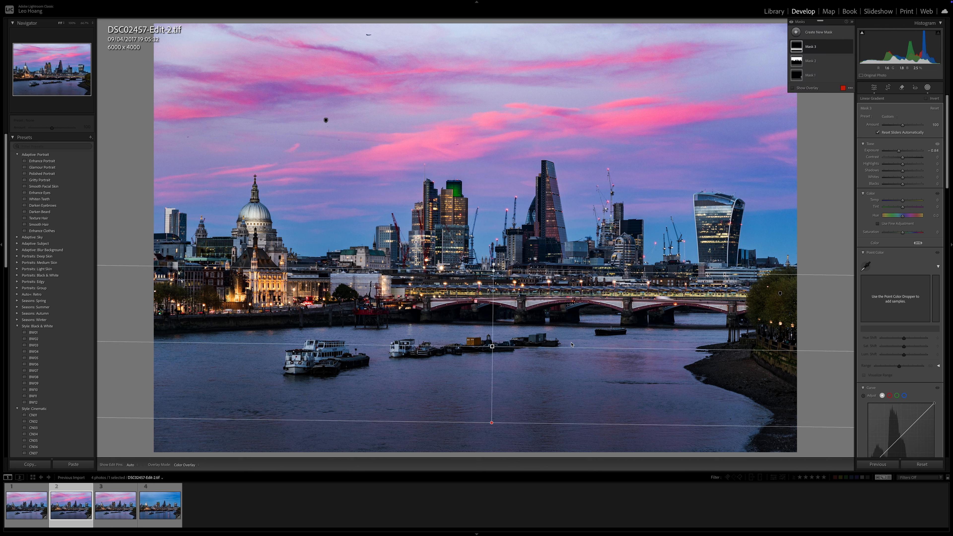
pyautogui.moveTo(493, 346); pyautogui.dragTo(492, 352)
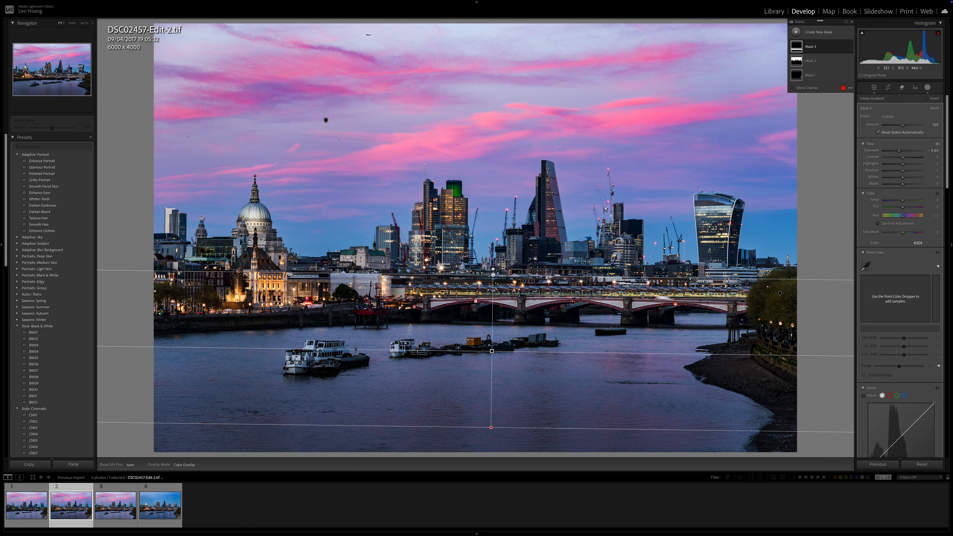
# - Narrow the river linear gradient's transition, shift its centre slightly downward, and lower the mask's exposure a little more
pyautogui.moveTo(501, 275); pyautogui.dragTo(504, 316)
pyautogui.moveTo(492, 371); pyautogui.dragTo(492, 357)
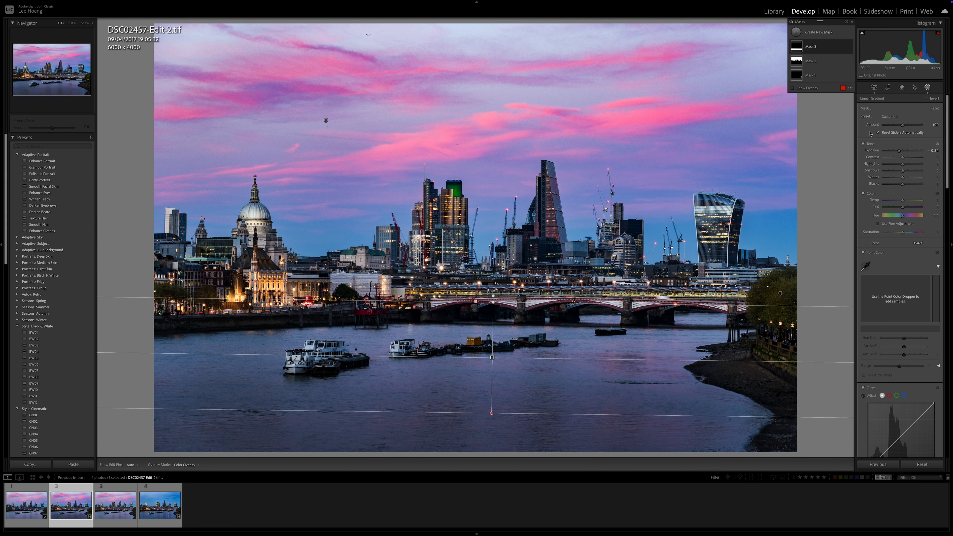
pyautogui.moveTo(900, 151); pyautogui.dragTo(898, 151)
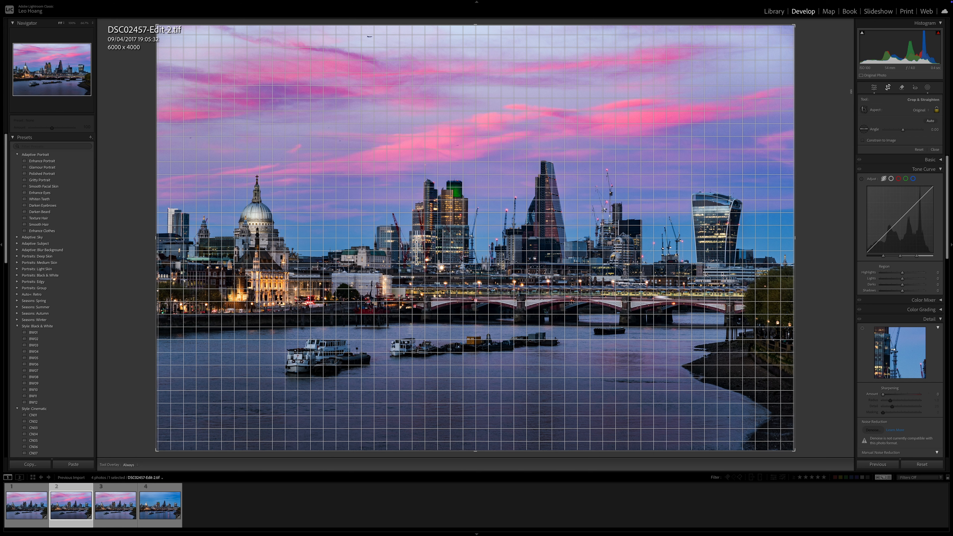
# - Raise the overall exposure of the blended photo to +0.25
pyautogui.press('o')
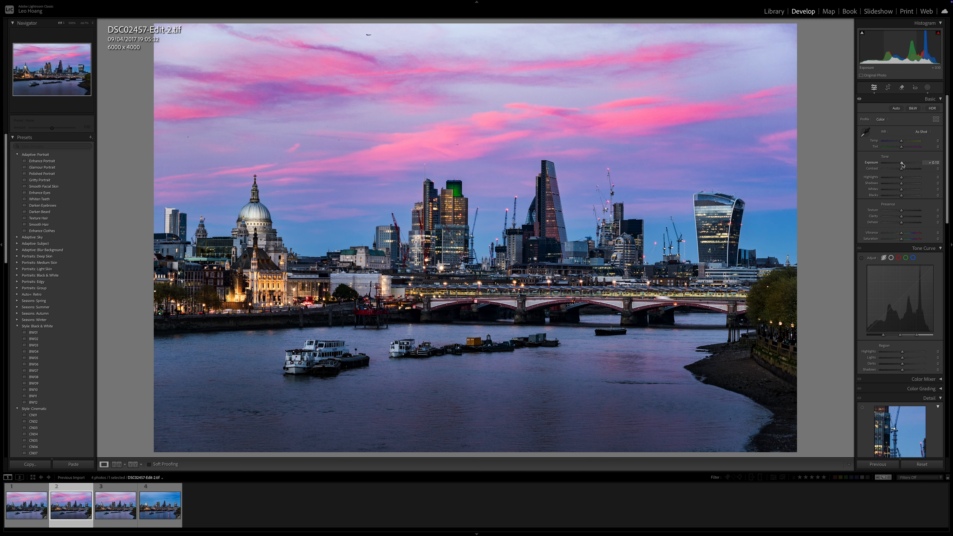
pyautogui.moveTo(901, 163); pyautogui.dragTo(903, 163)
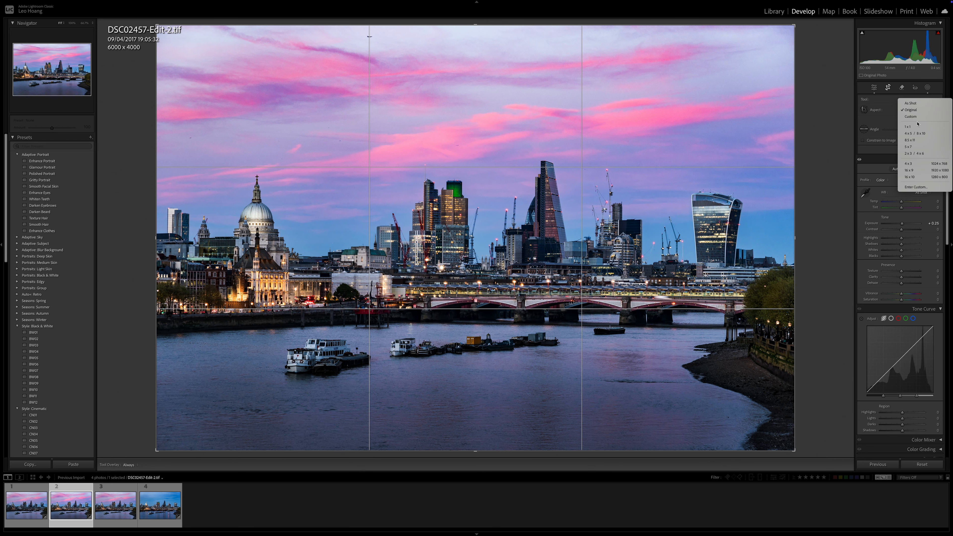
# - Crop the blended photo to the 16 x 9 aspect ratio and rotate it very slightly to level it
pyautogui.click(927, 170)
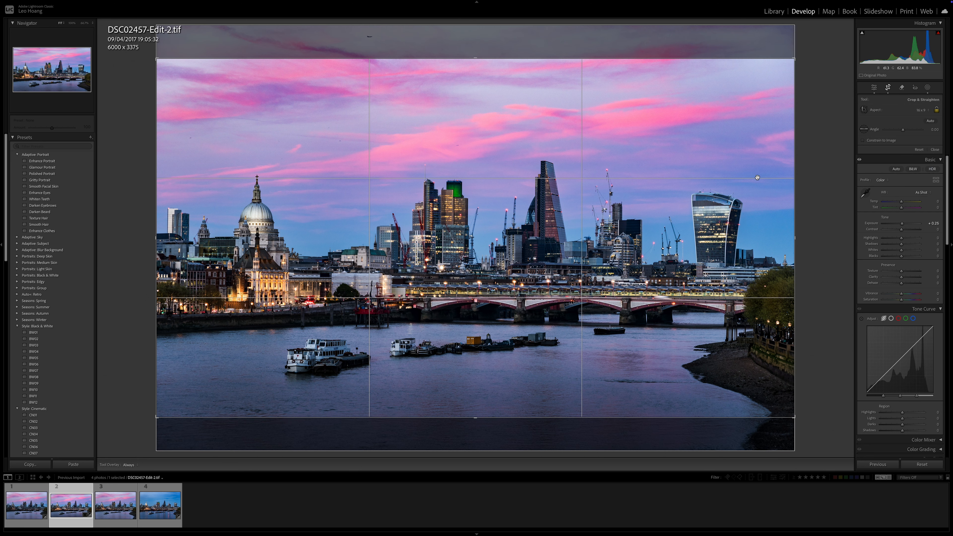
pyautogui.moveTo(812, 70); pyautogui.dragTo(813, 71)
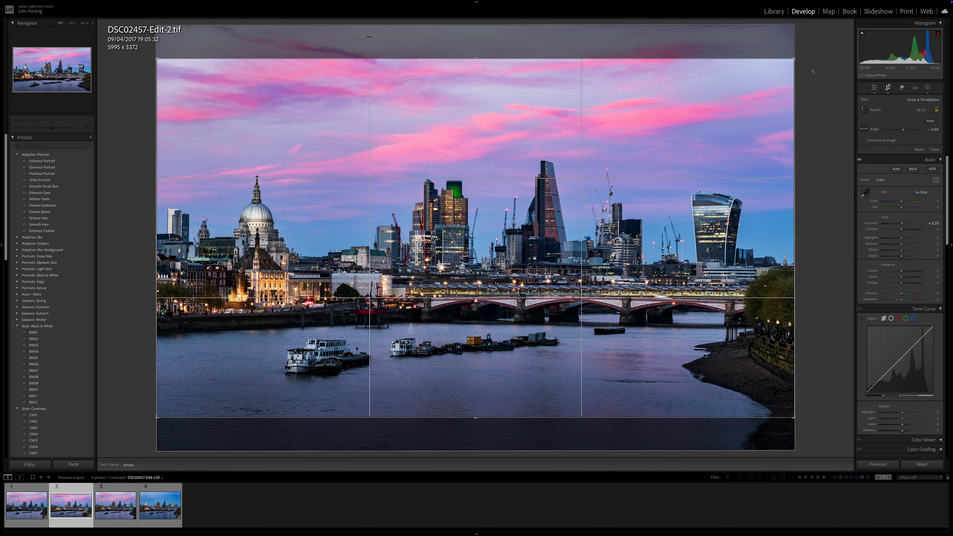
pyautogui.press('Return')
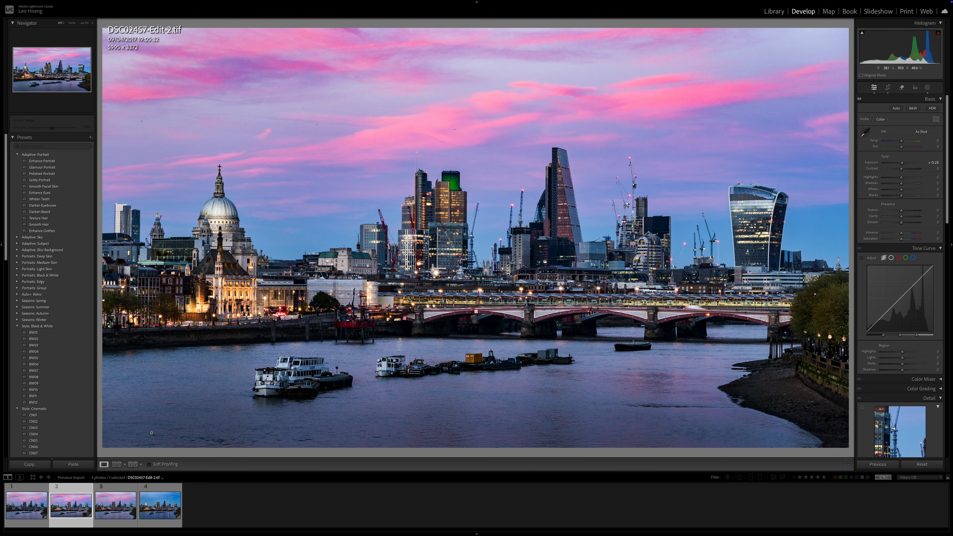
# - Compare the original sunset shot DSC02457.ARW and blue-hour shot DSC02557.ARW with the finished blend DSC02457-Edit-2.tif
pyautogui.click(33, 524)
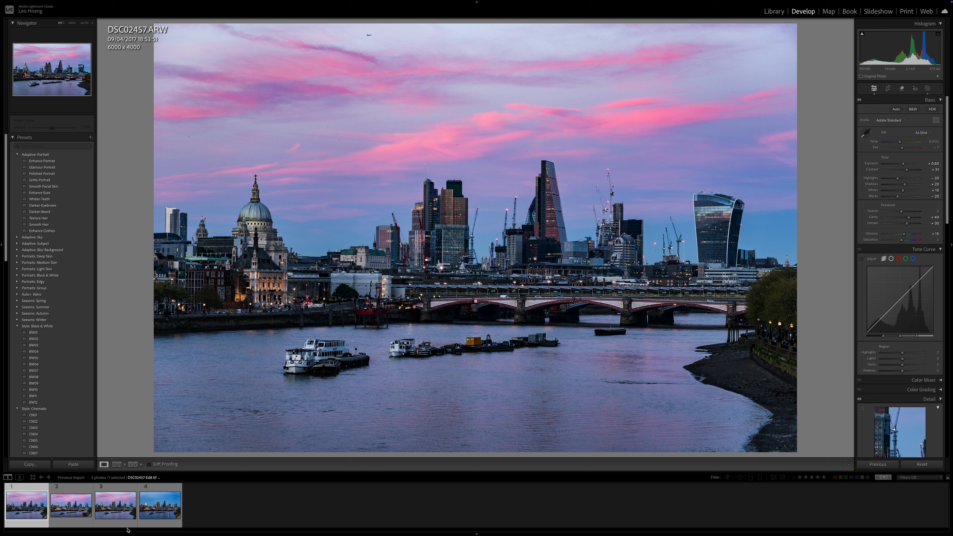
pyautogui.click(157, 522)
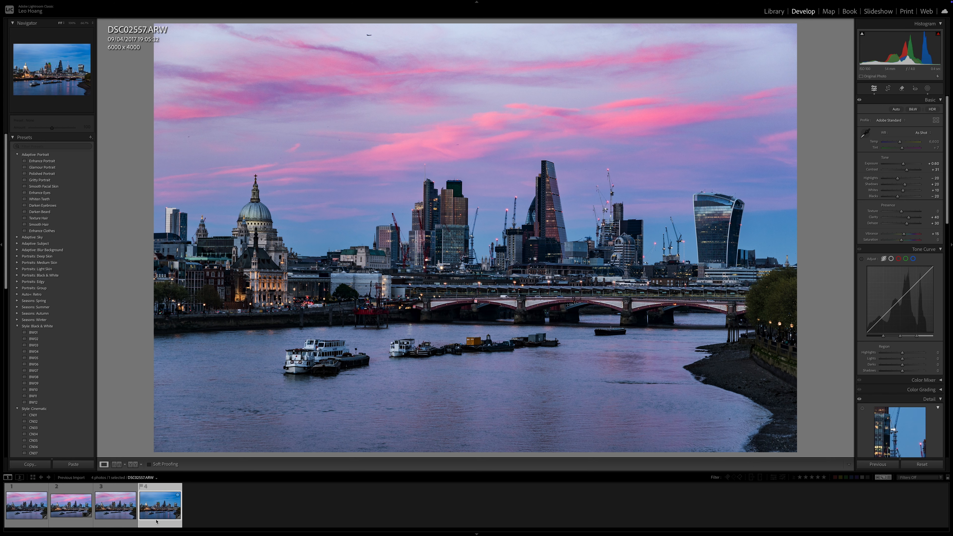
pyautogui.click(68, 523)
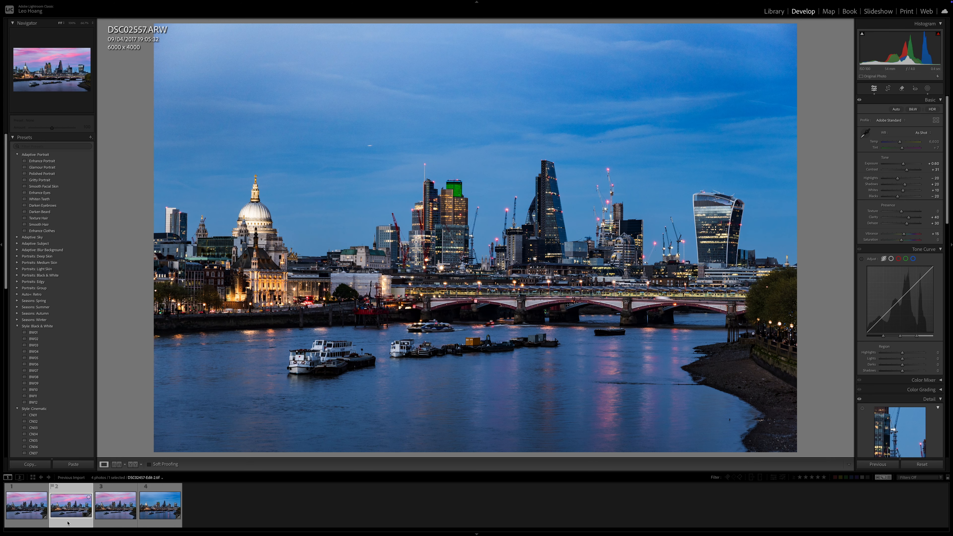